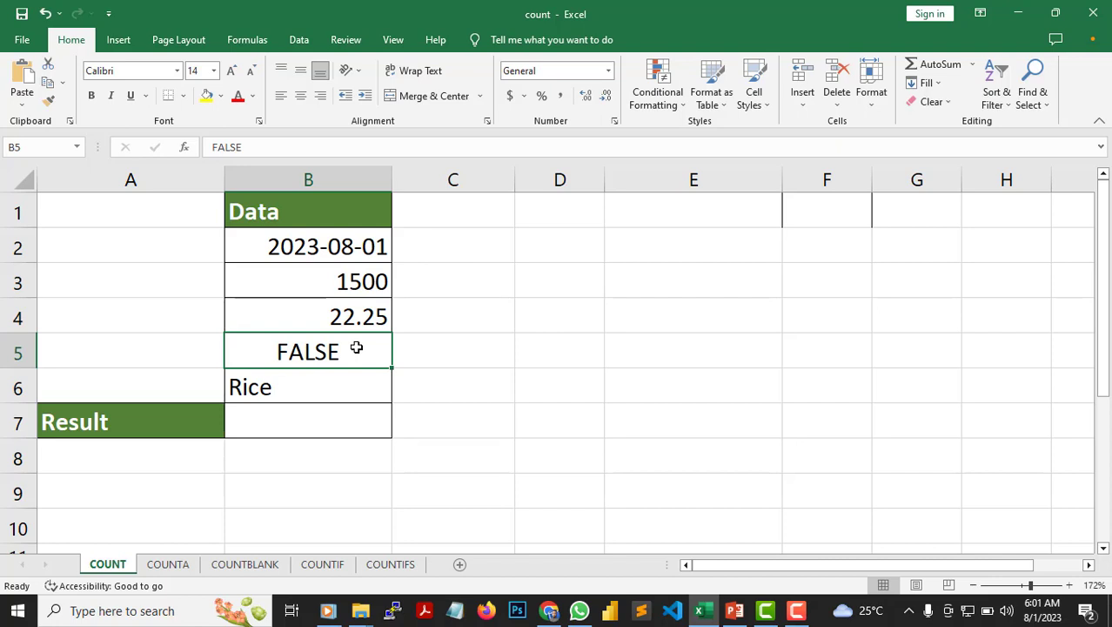
- Enter =COUNT(B2:B6) in Result cell B7 of the COUNT sheet to count the numeric cells
left_click(343, 387)
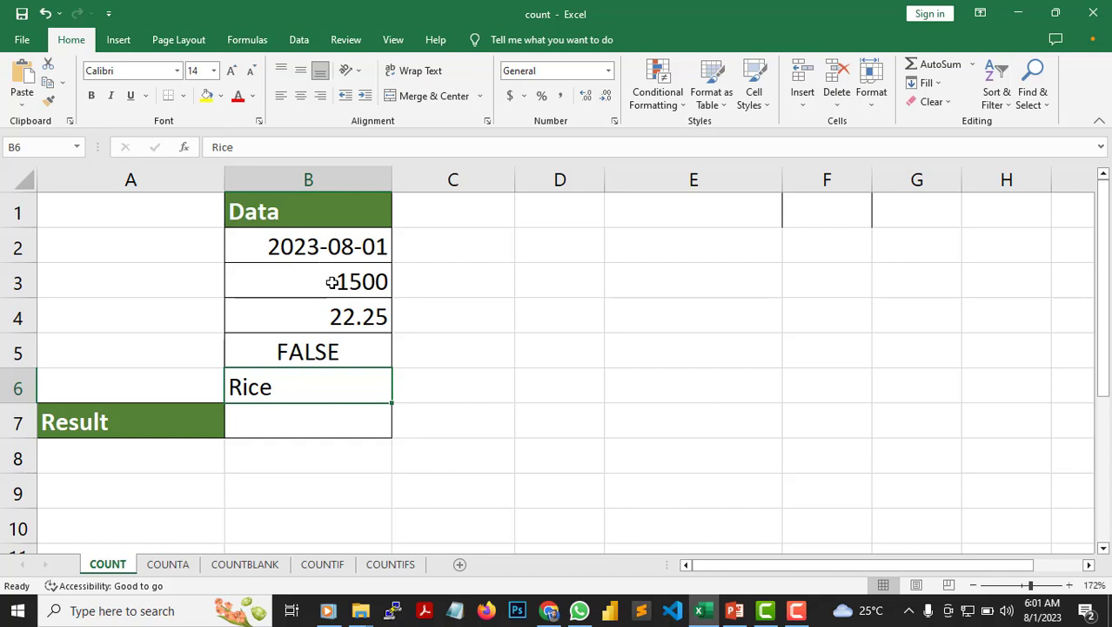
left_click(348, 413)
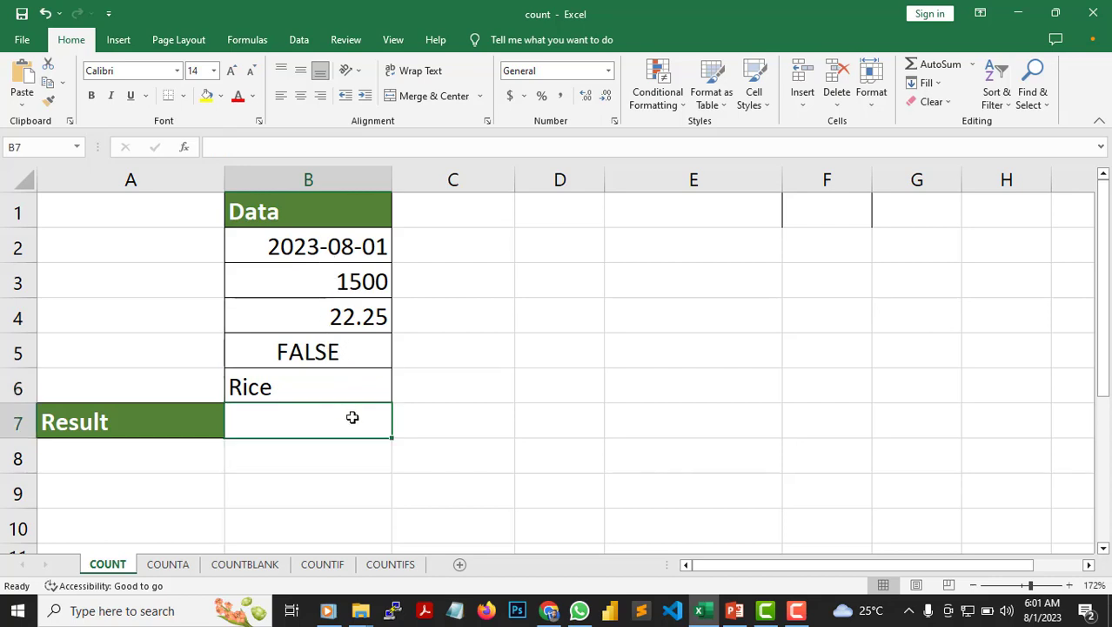
double_click(353, 417)
type("=")
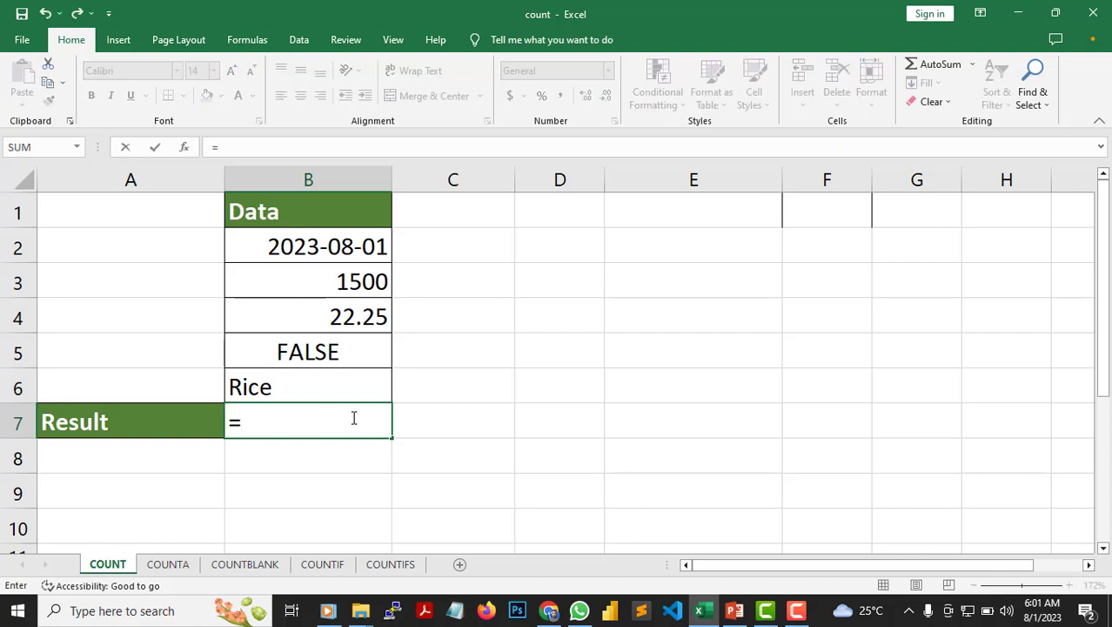
type("COUNT")
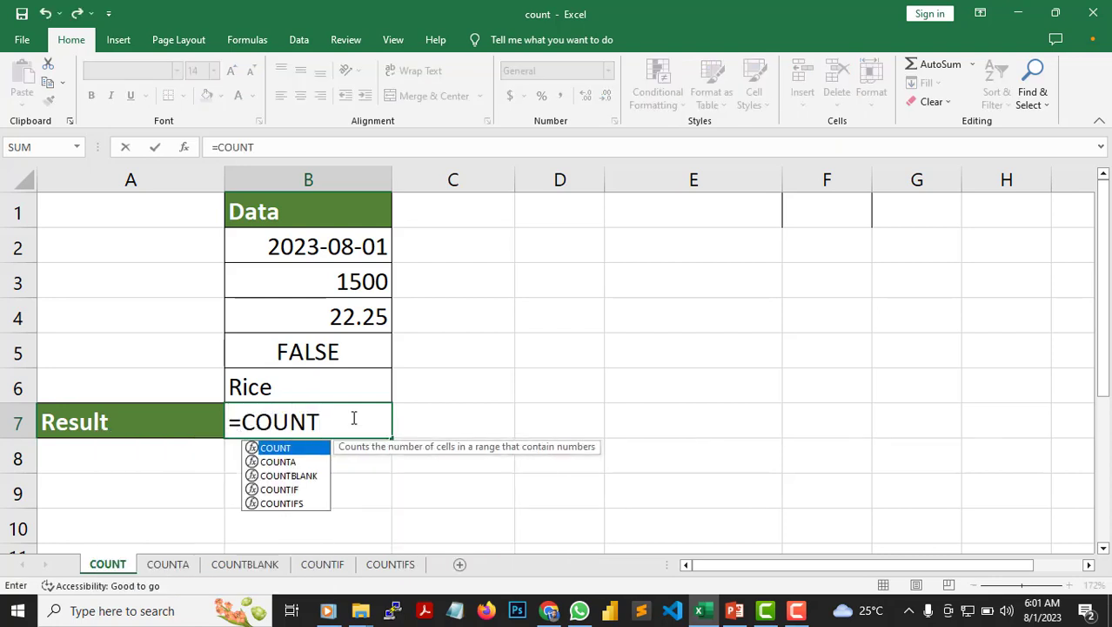
type("(")
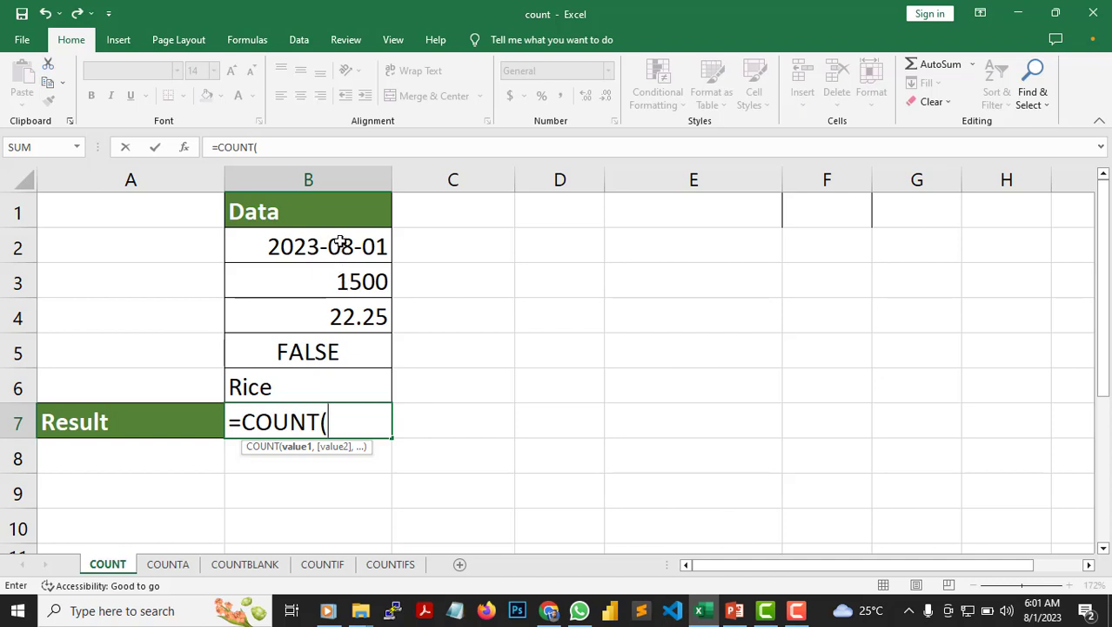
left_click_drag(340, 244, 329, 383)
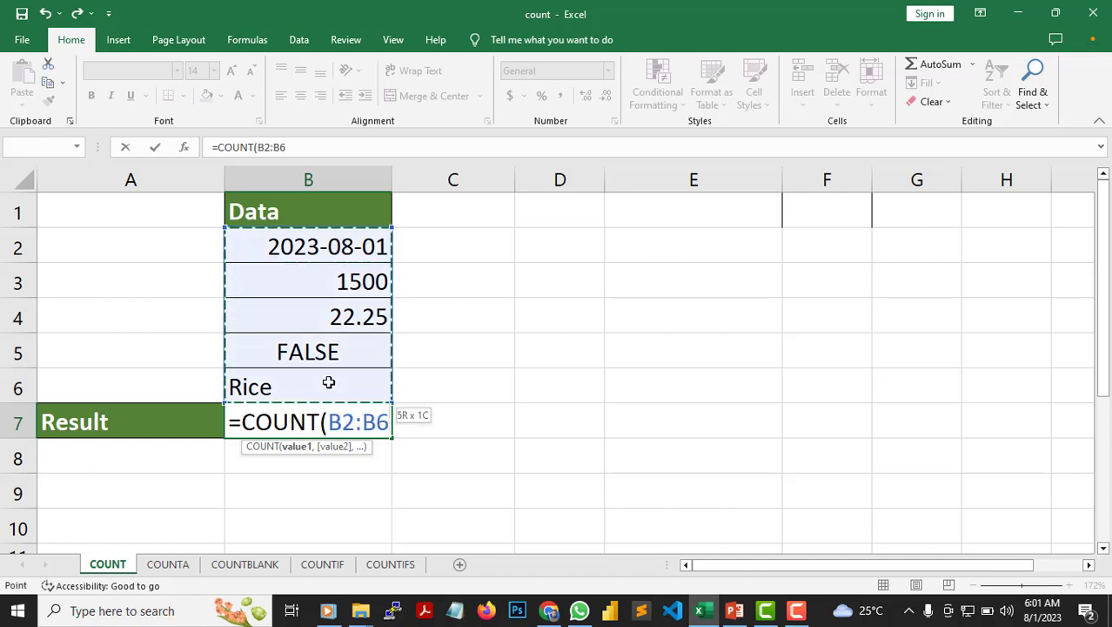
type(")")
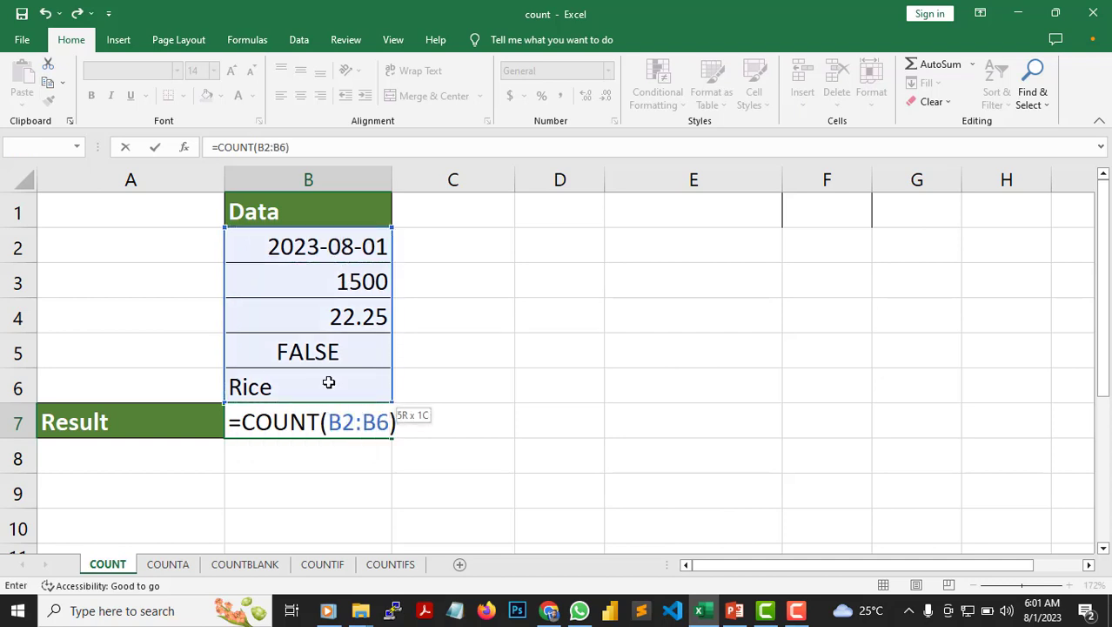
key("Return")
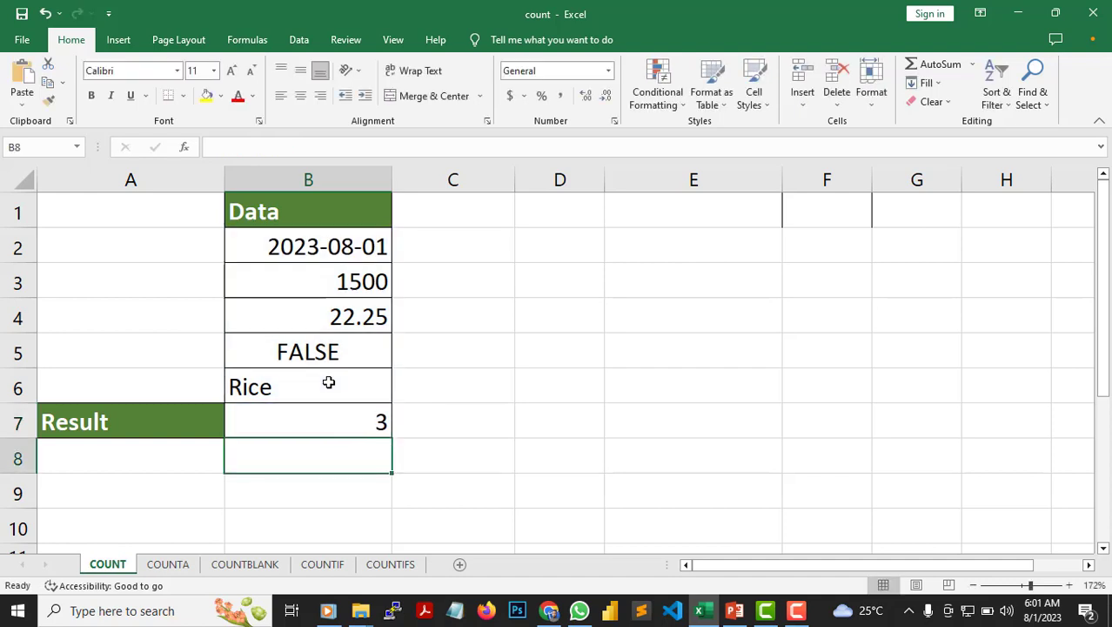
left_click(345, 315)
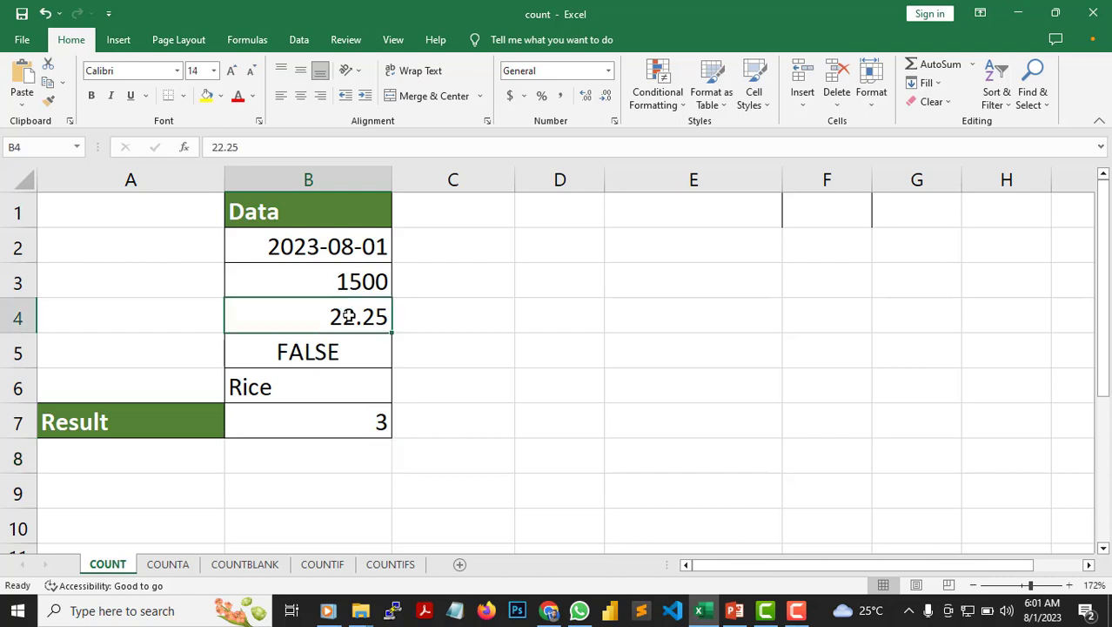
left_click(360, 280)
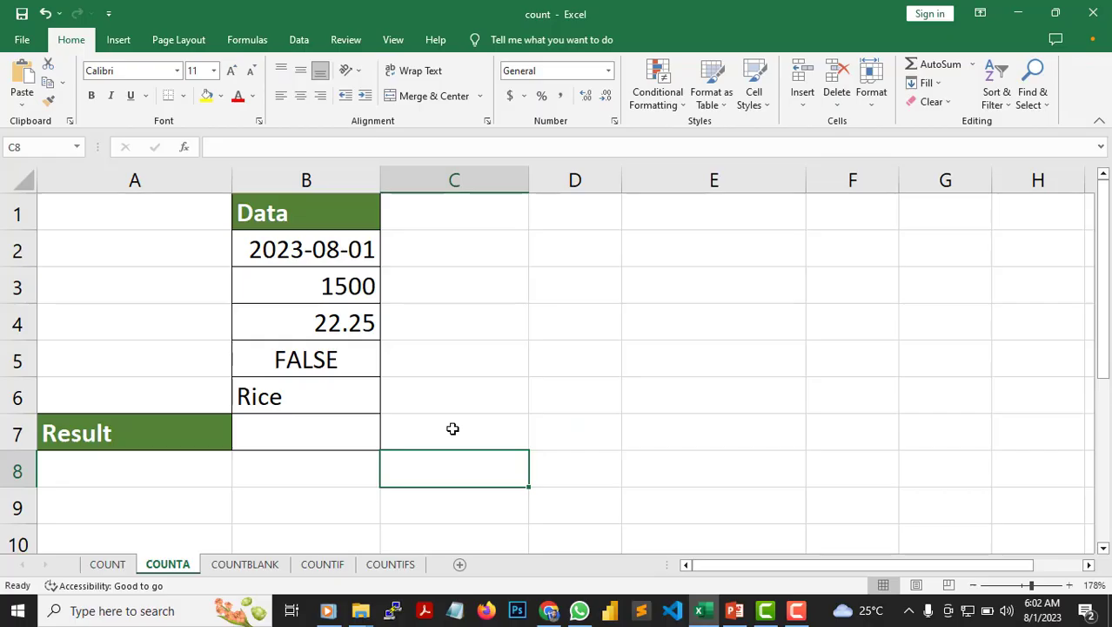
- Enter =COUNTA(B2:B6) in Result cell B7 of the COUNTA sheet to count the non-empty cells
left_click(351, 433)
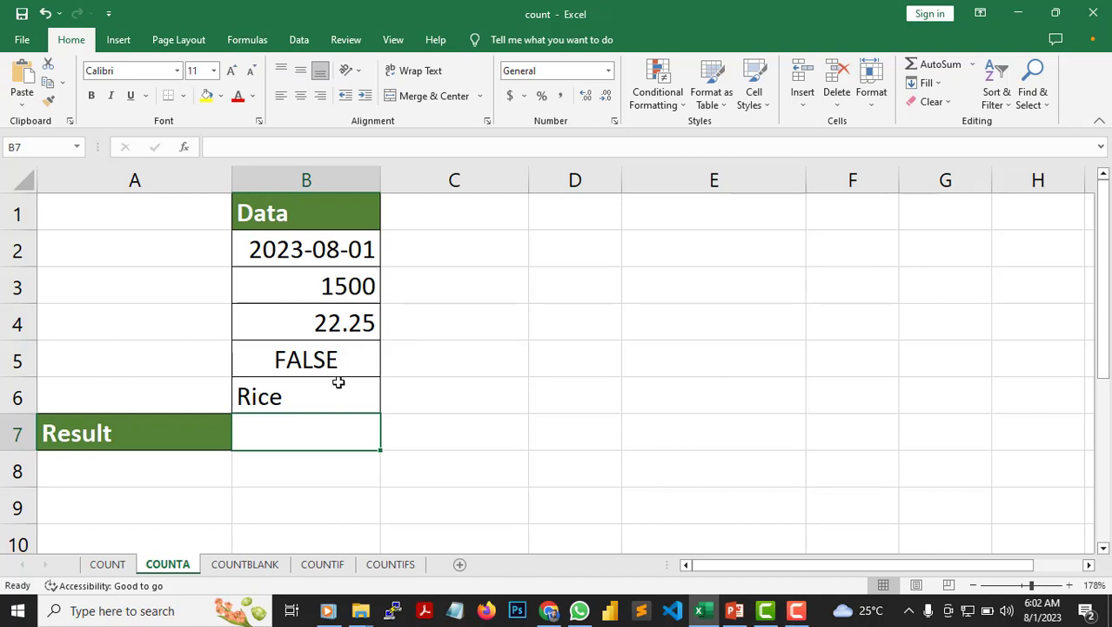
double_click(324, 438)
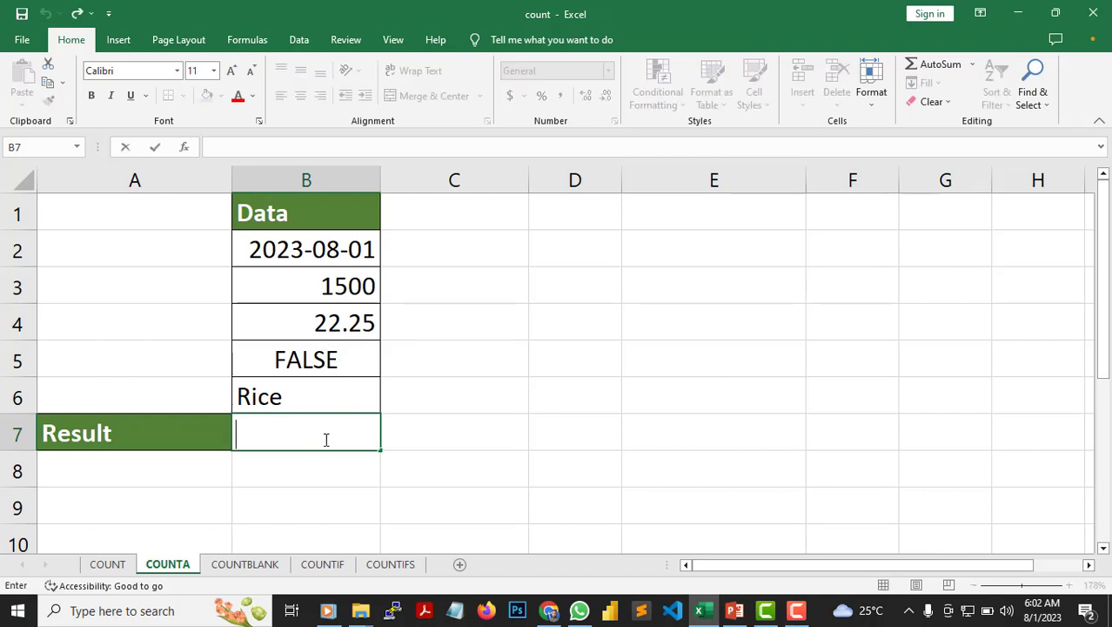
type("=COUNT")
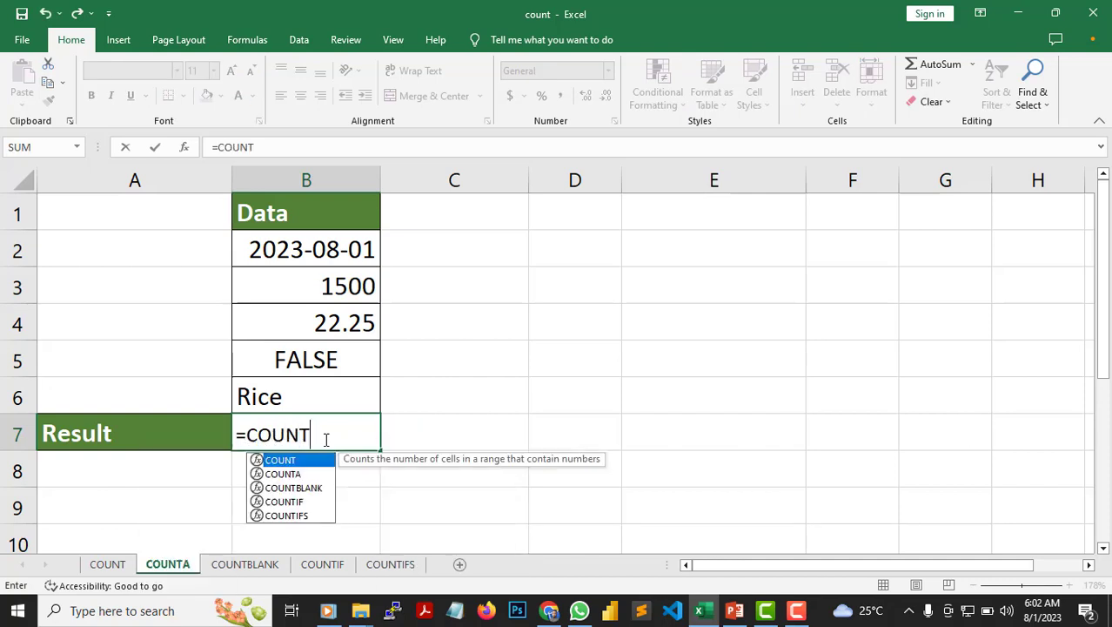
key("Down")
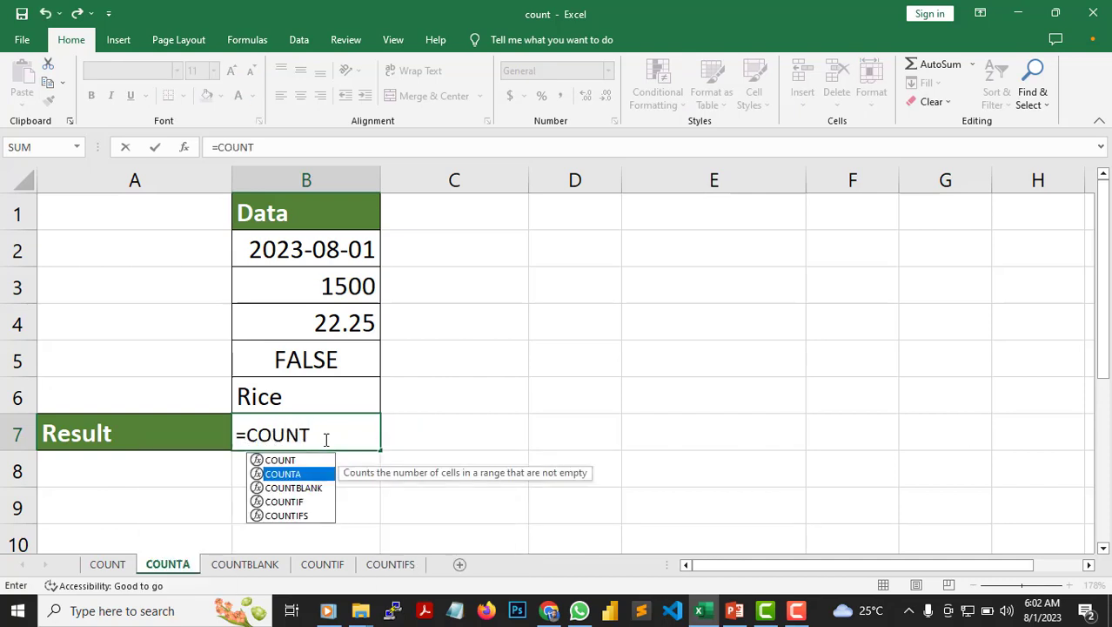
key("Tab")
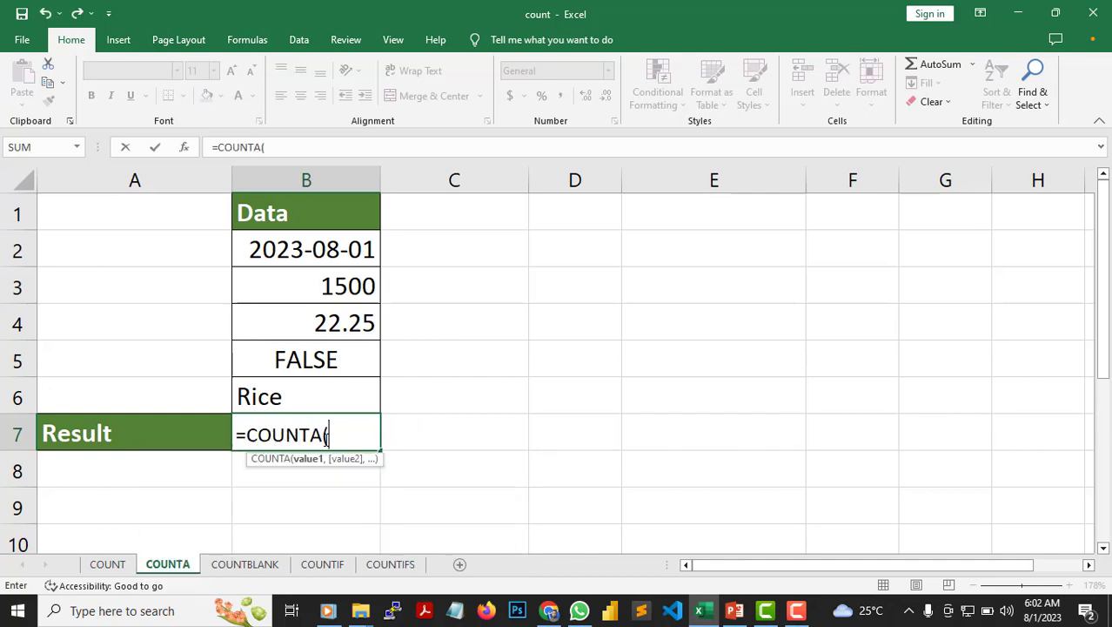
left_click(332, 251)
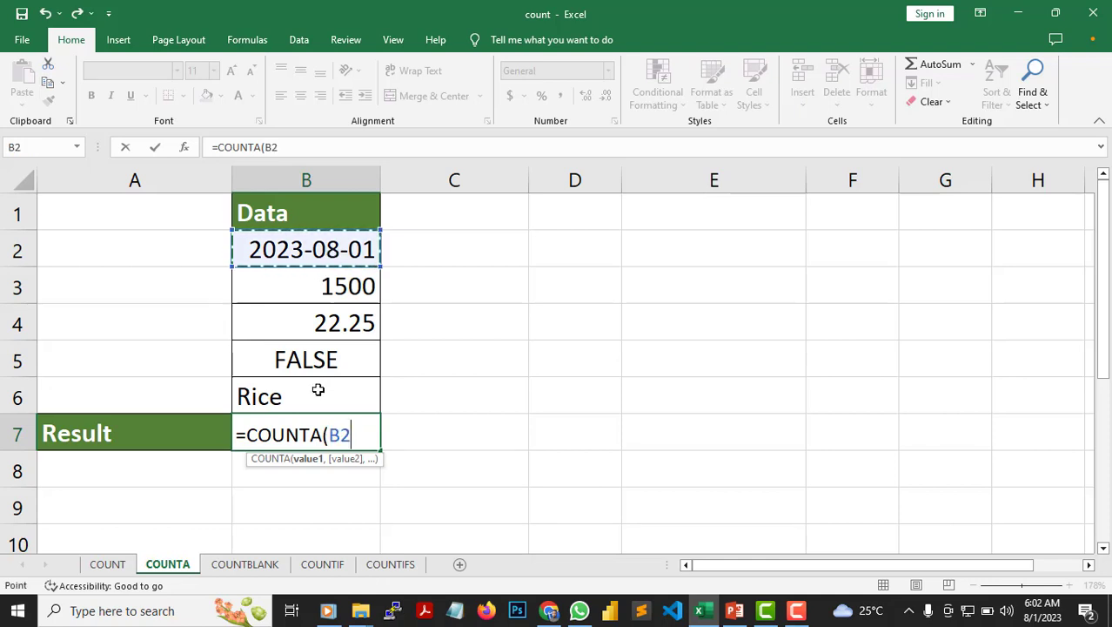
left_click(318, 389, "shift")
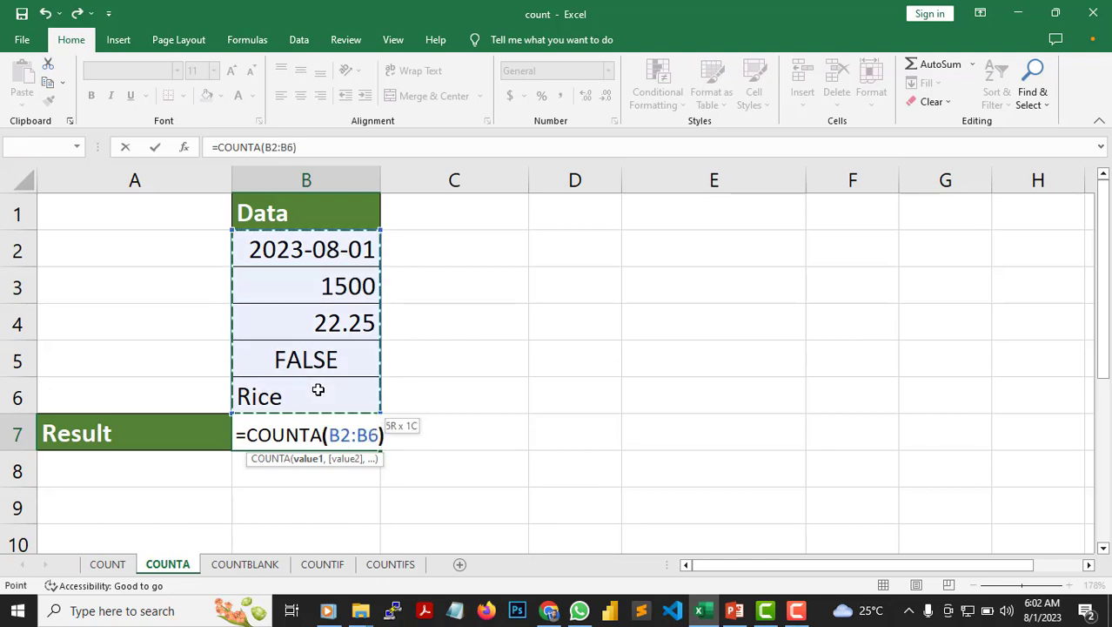
type(")")
key("Return")
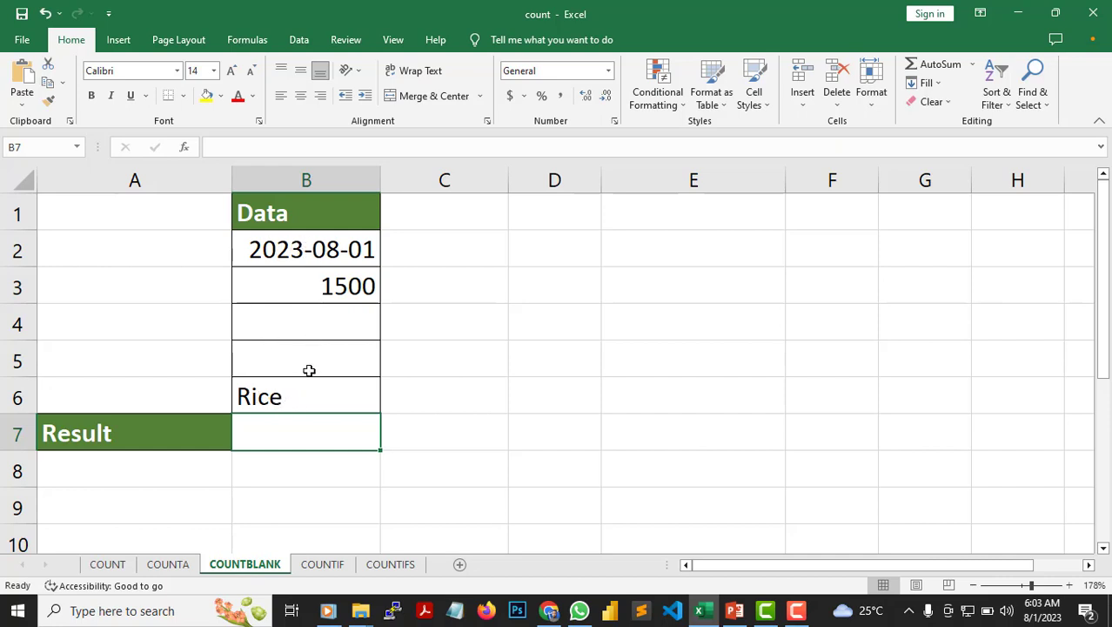
- Enter =COUNTBLANK(B2:B6) in Result cell B7 of the COUNTBLANK sheet and review the finished formula
double_click(318, 436)
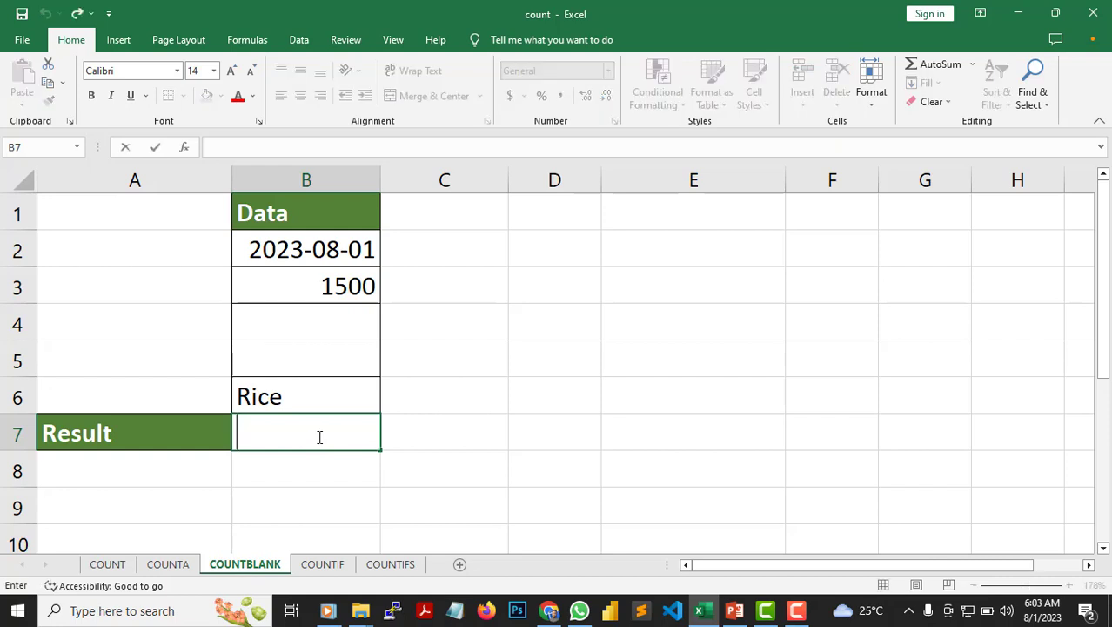
type("=COUNT")
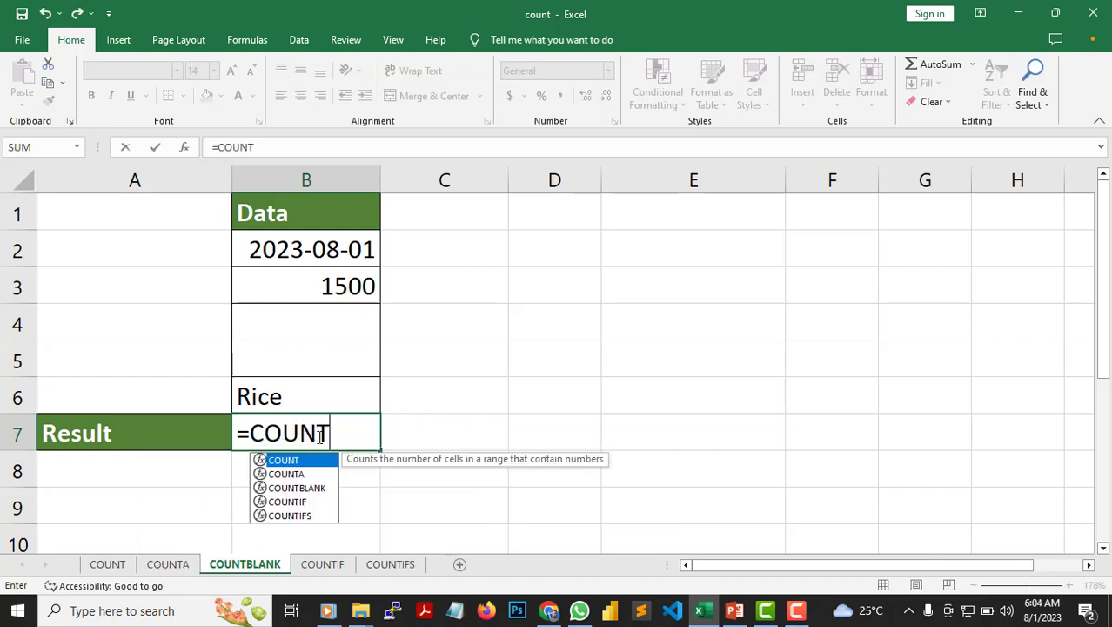
key("Down")
key("Down")
key("Tab")
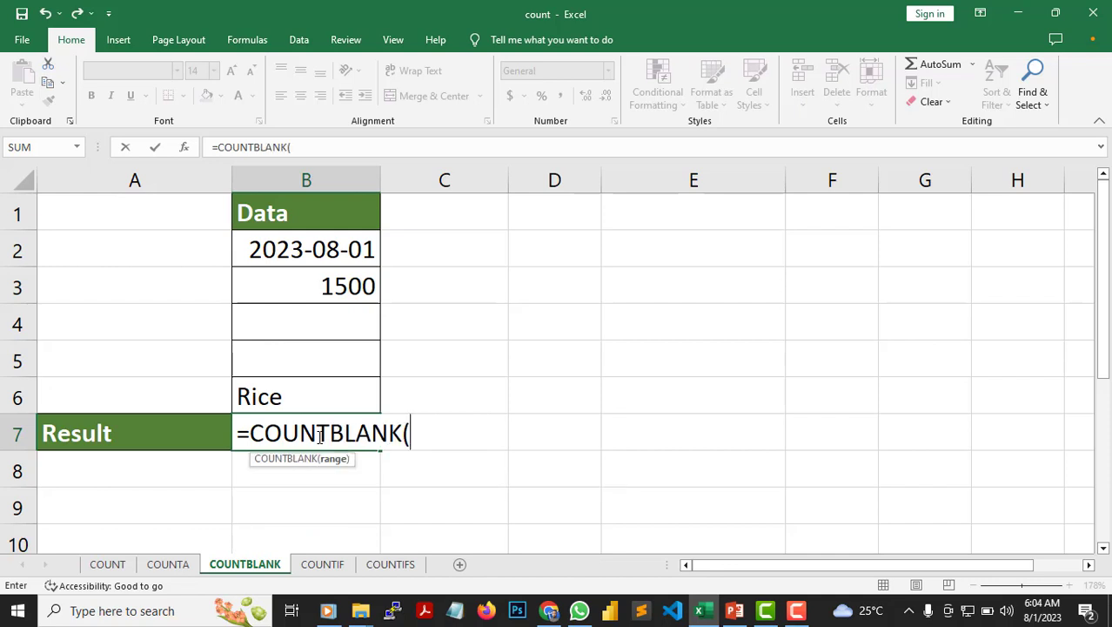
left_click(305, 249)
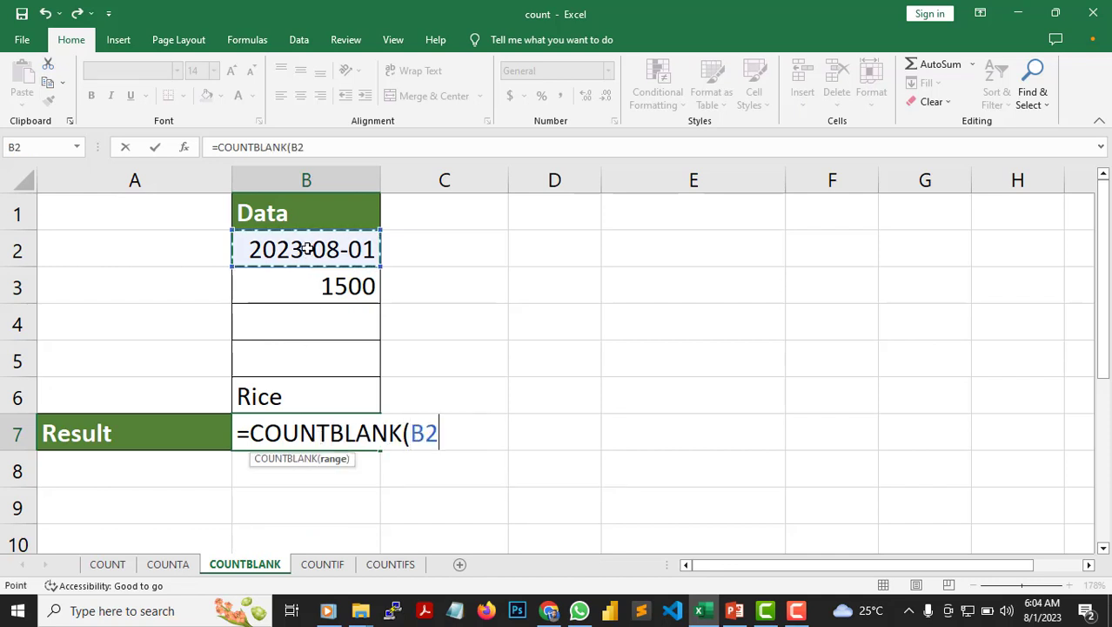
left_click(295, 394, "shift")
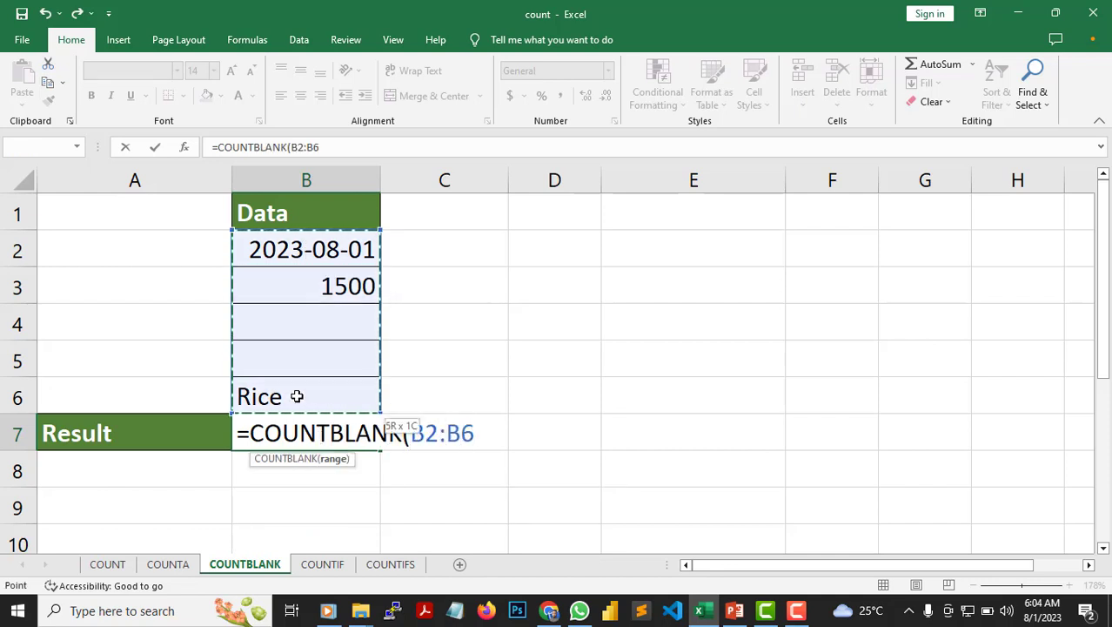
type(")")
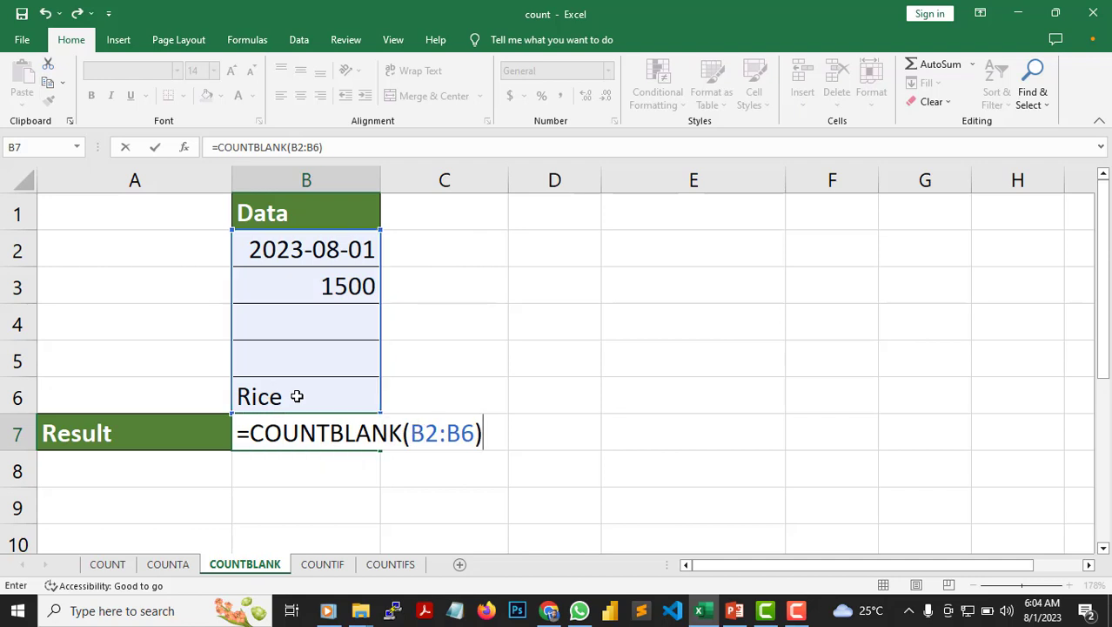
key("Return")
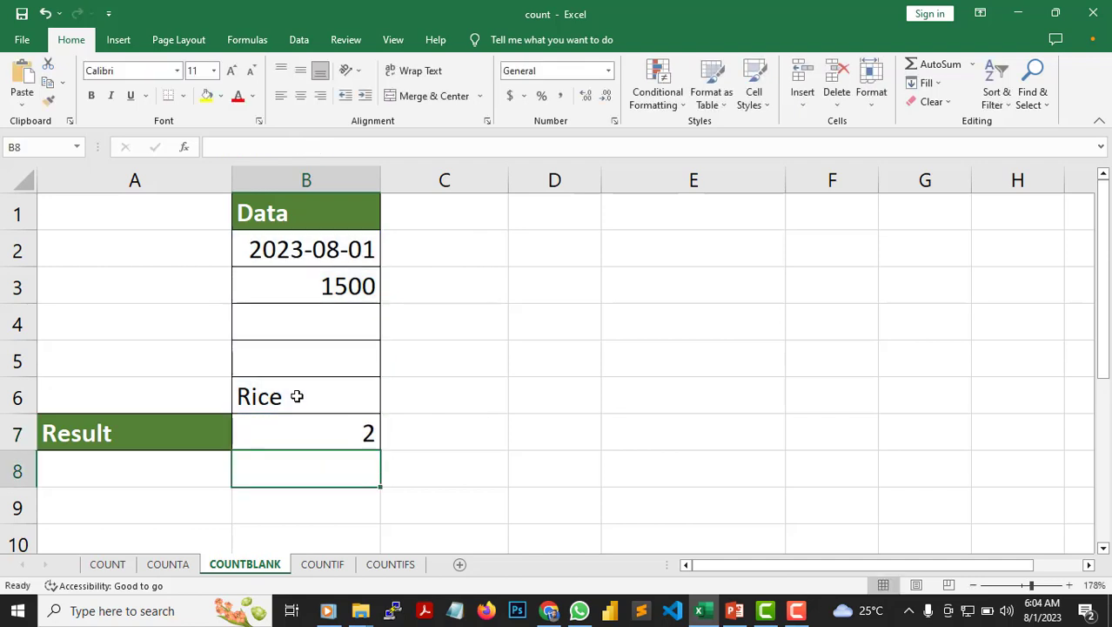
left_click(332, 427)
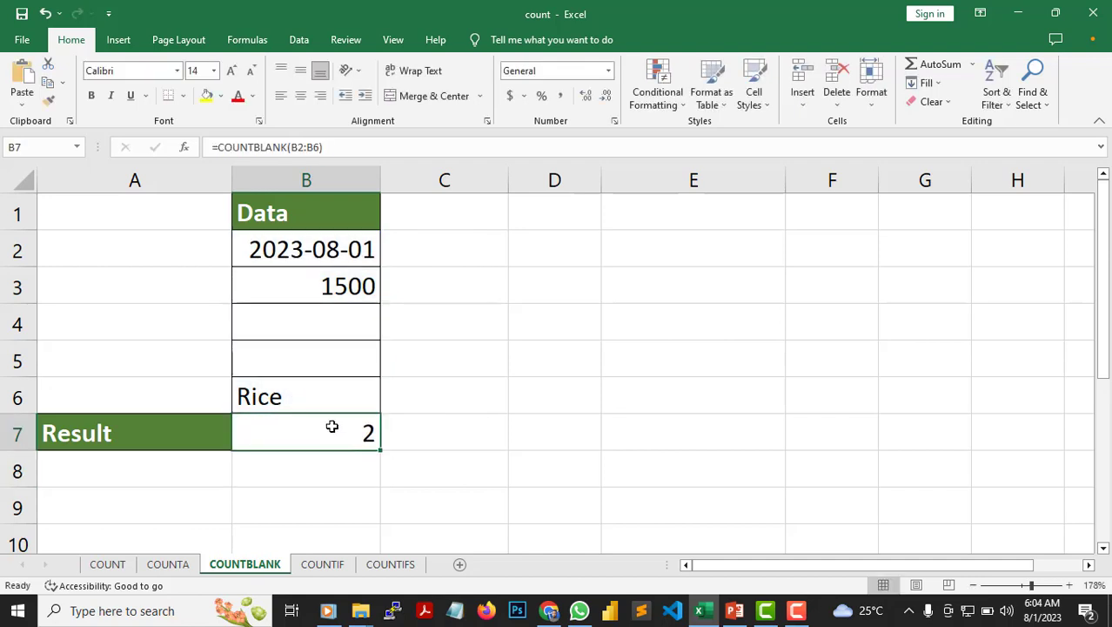
left_click(323, 150)
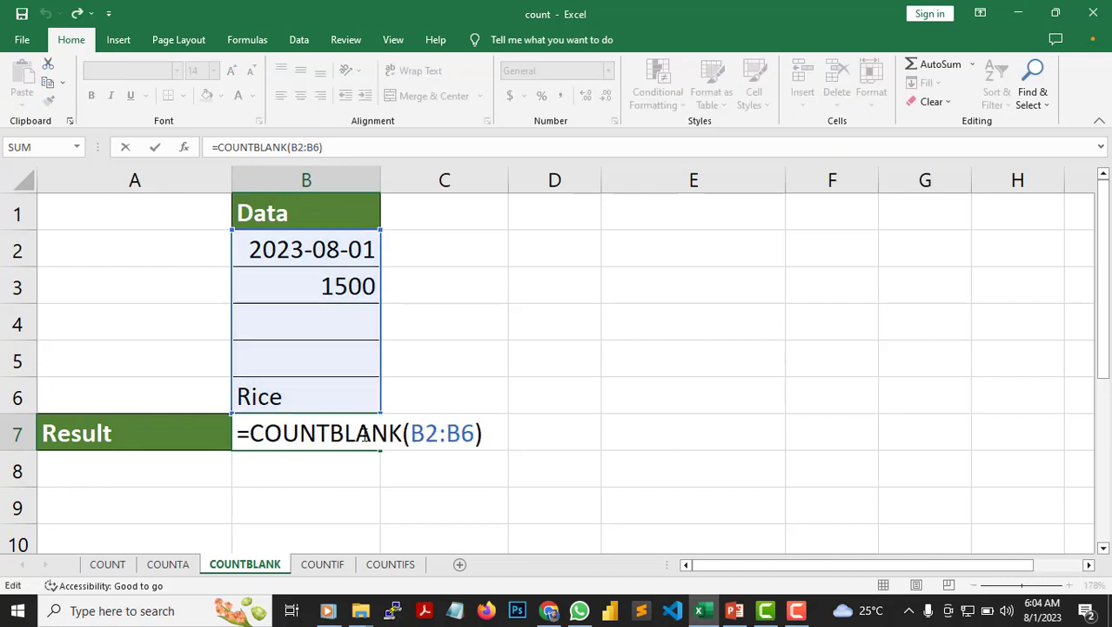
key("Return")
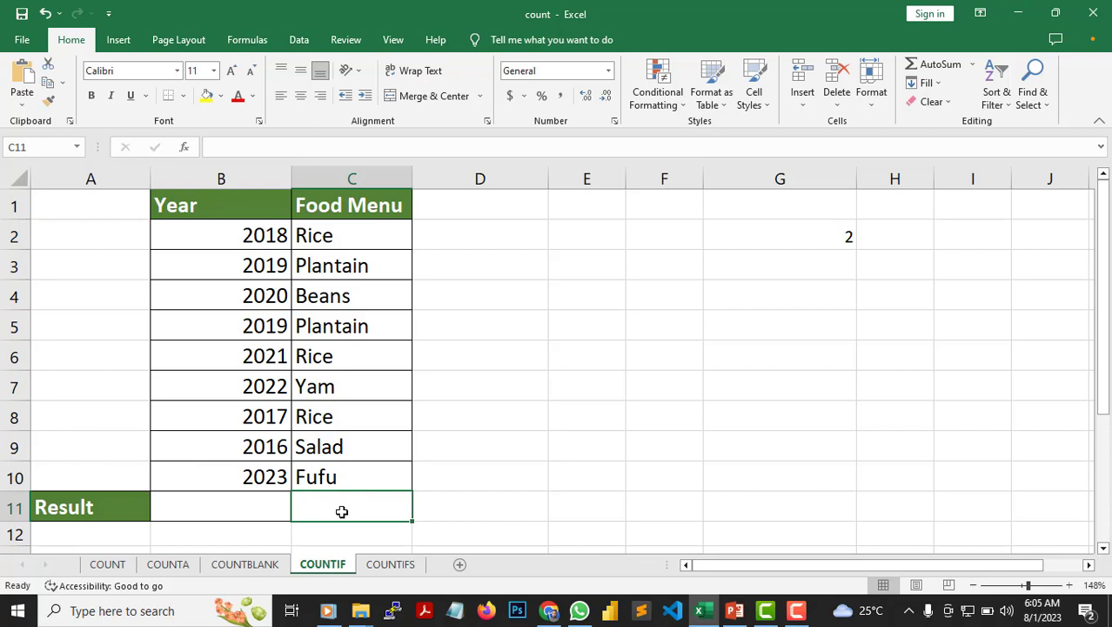
- Enter =COUNTIF(C2:C10,C5) in cell C11 of the COUNTIF sheet to count the Plantain entries under Food Menu
type("=")
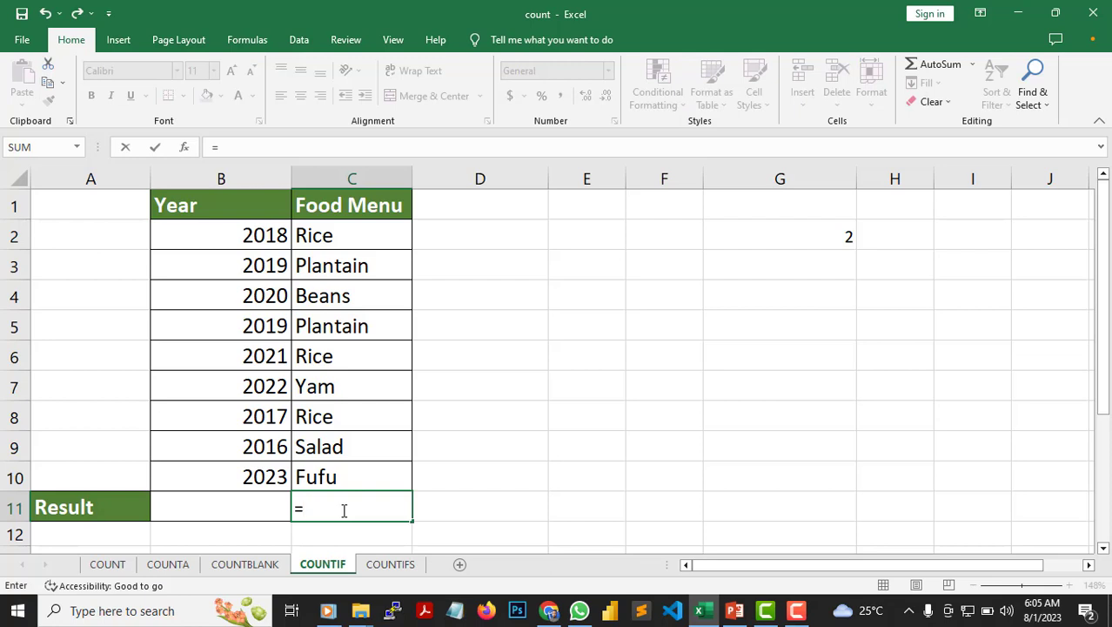
type("COU")
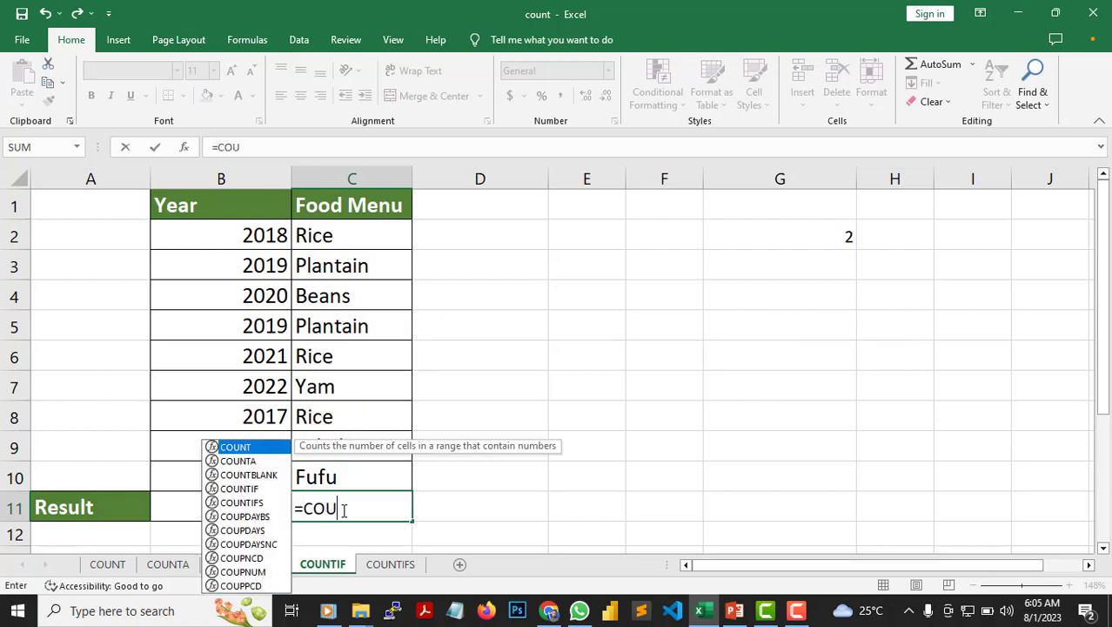
type("NTIF(")
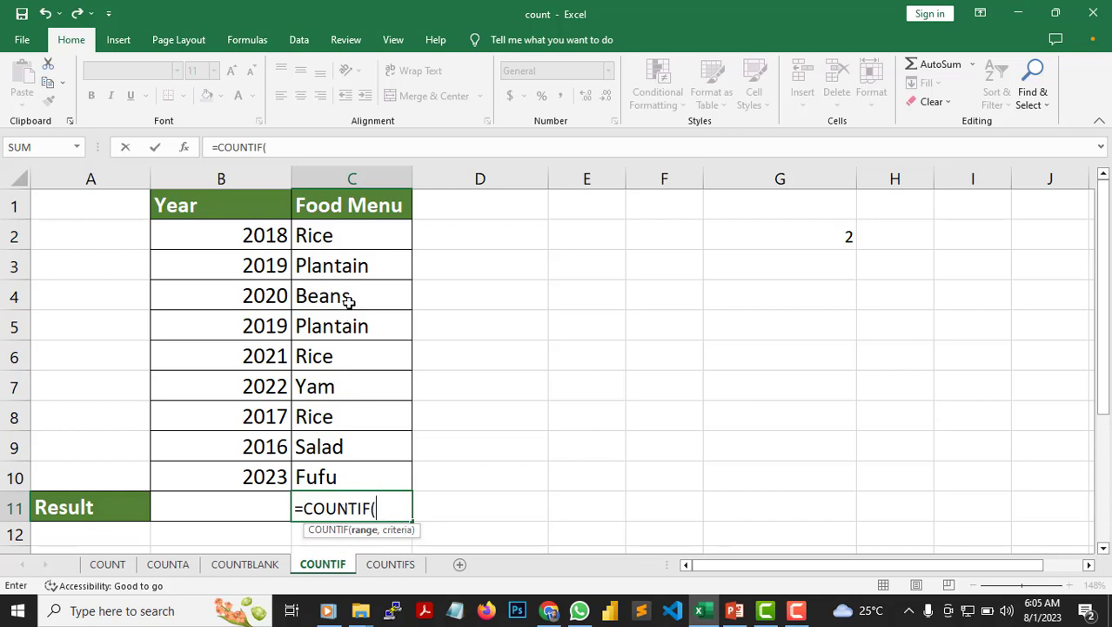
left_click(345, 245)
left_click_drag(345, 245, 356, 473)
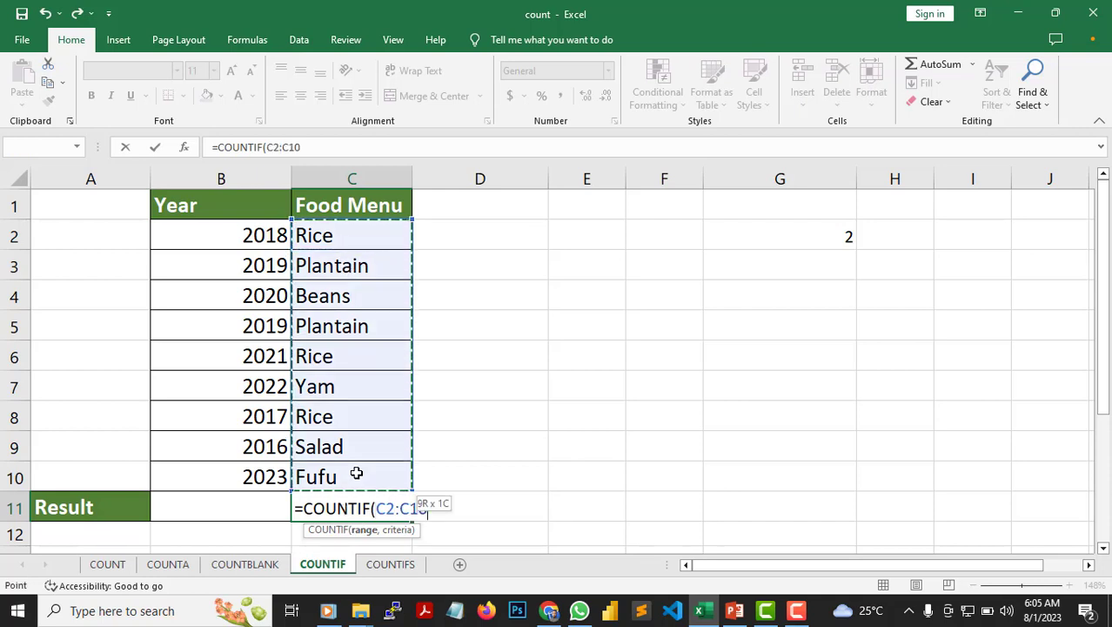
type(",")
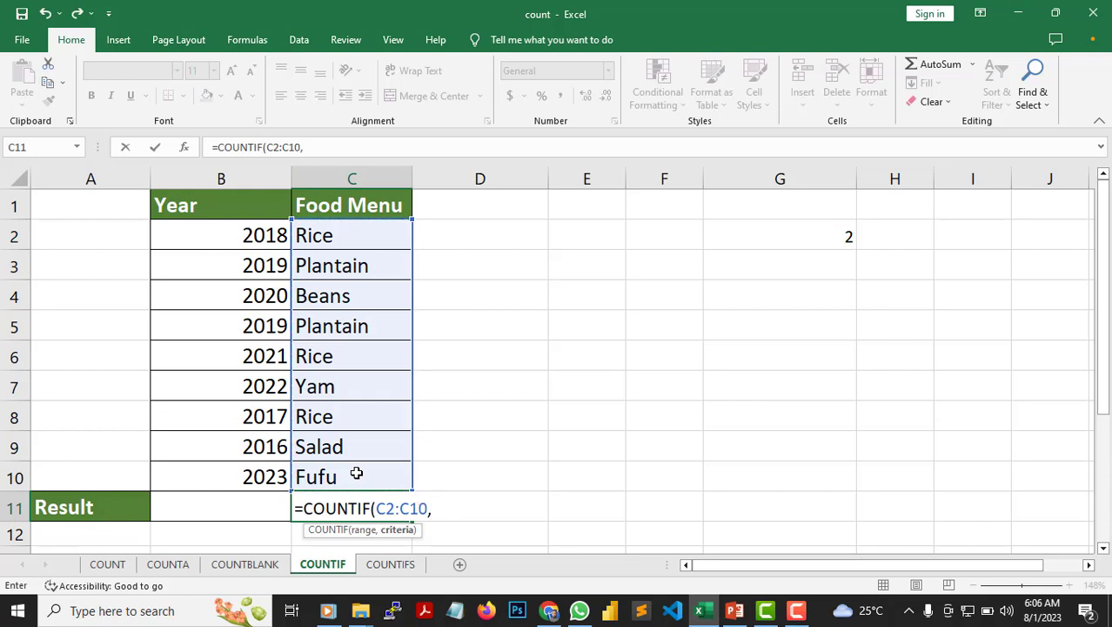
left_click(345, 329)
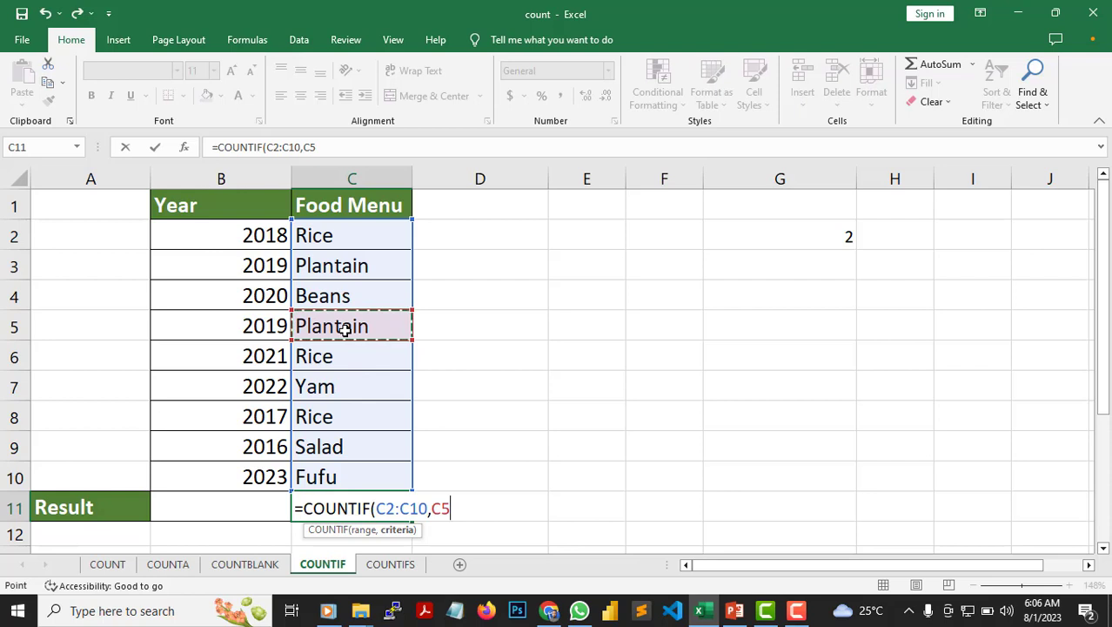
type(")")
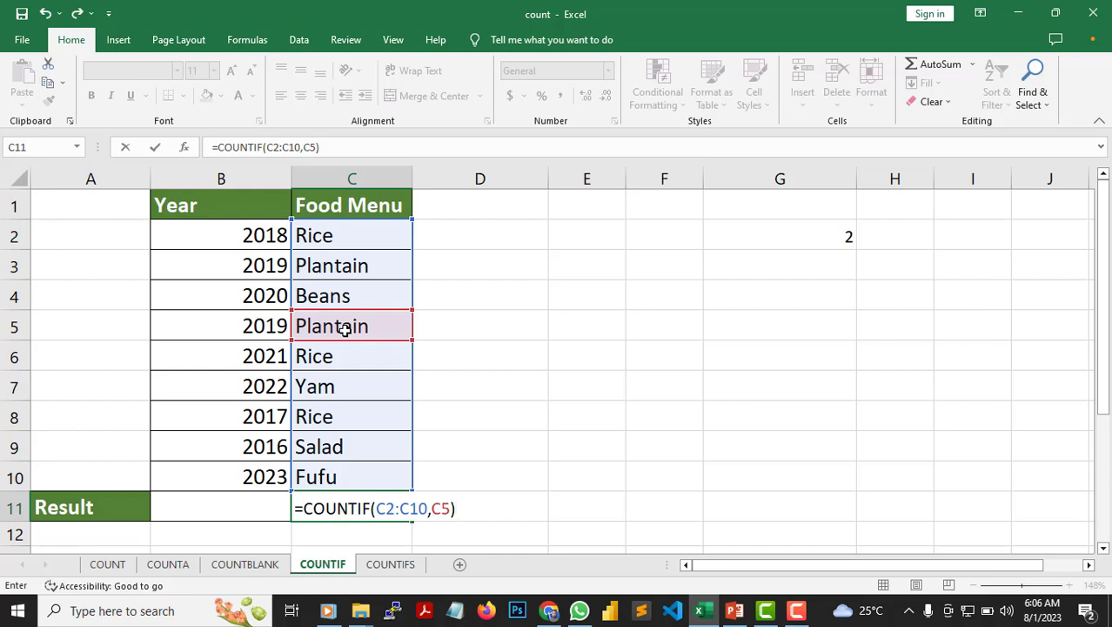
key("Return")
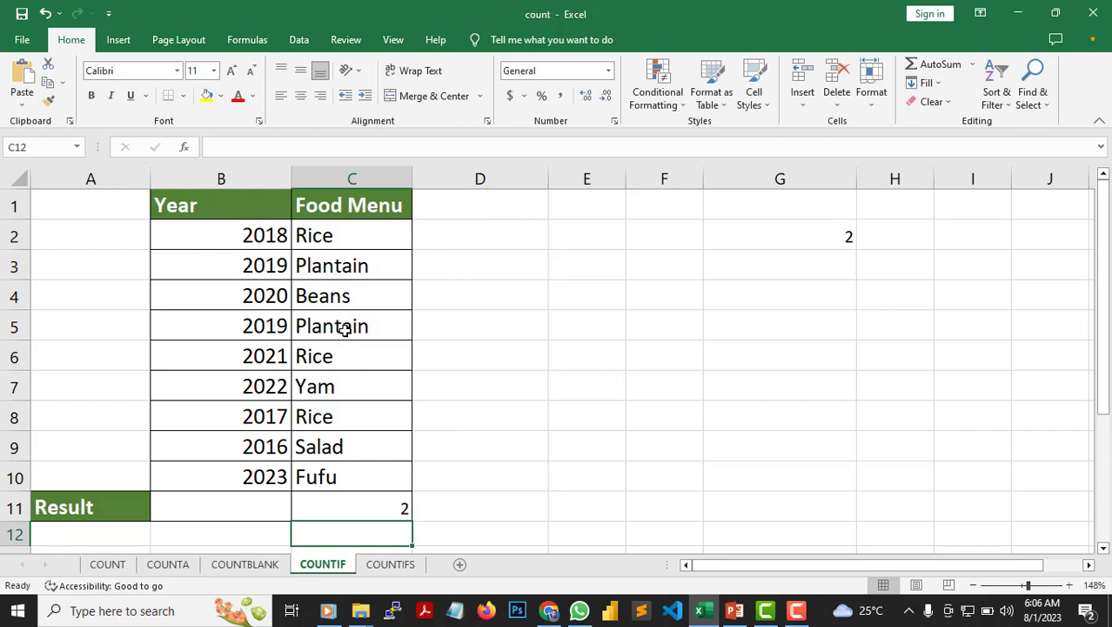